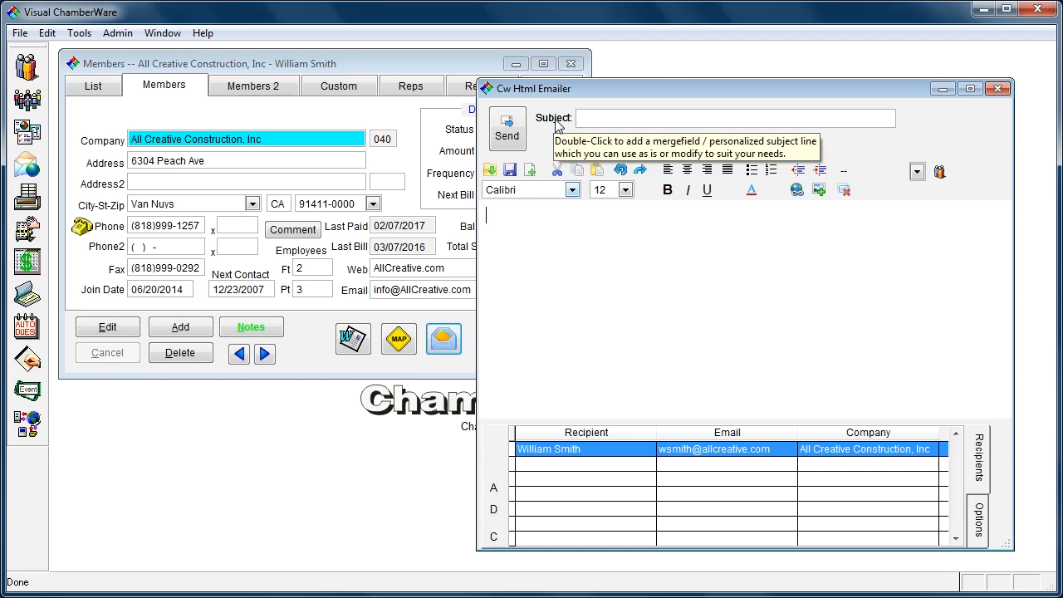
Insert the personalized subject line with the DearName() merge field into the email
{"action": "double_click", "coordinate": [555, 119]}
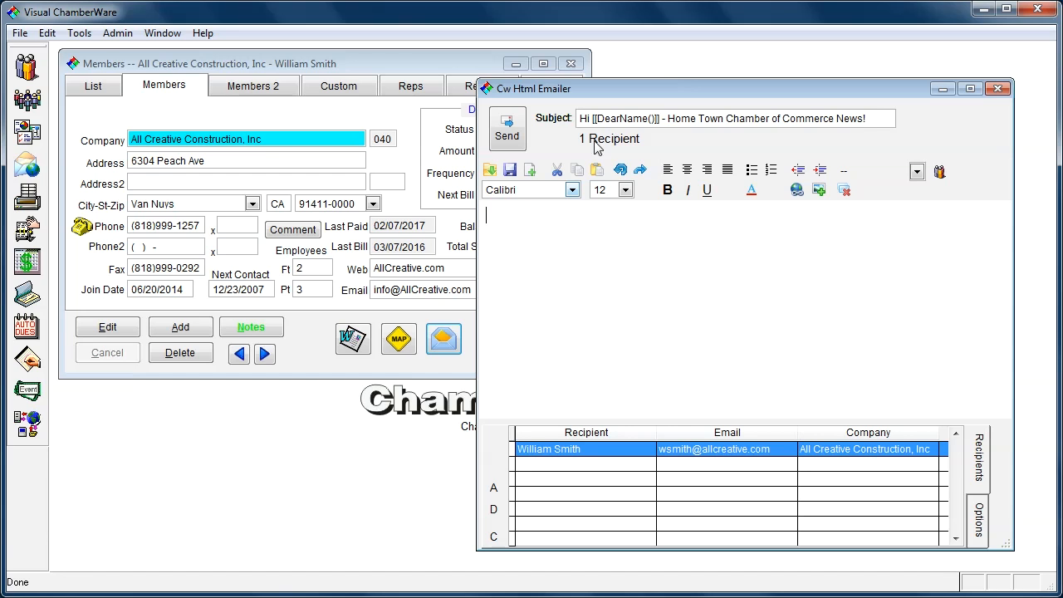
Check the member's mailing label and salutation against the familiar name in the main representative's details
{"action": "left_click", "coordinate": [306, 349]}
{"action": "right_click", "coordinate": [305, 348]}
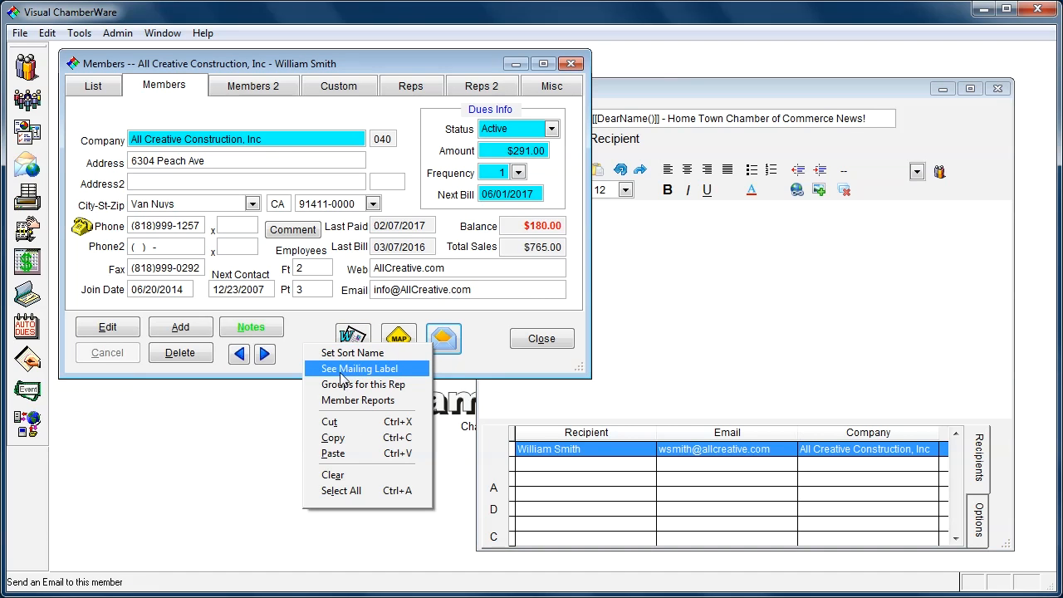
{"action": "left_click", "coordinate": [390, 369]}
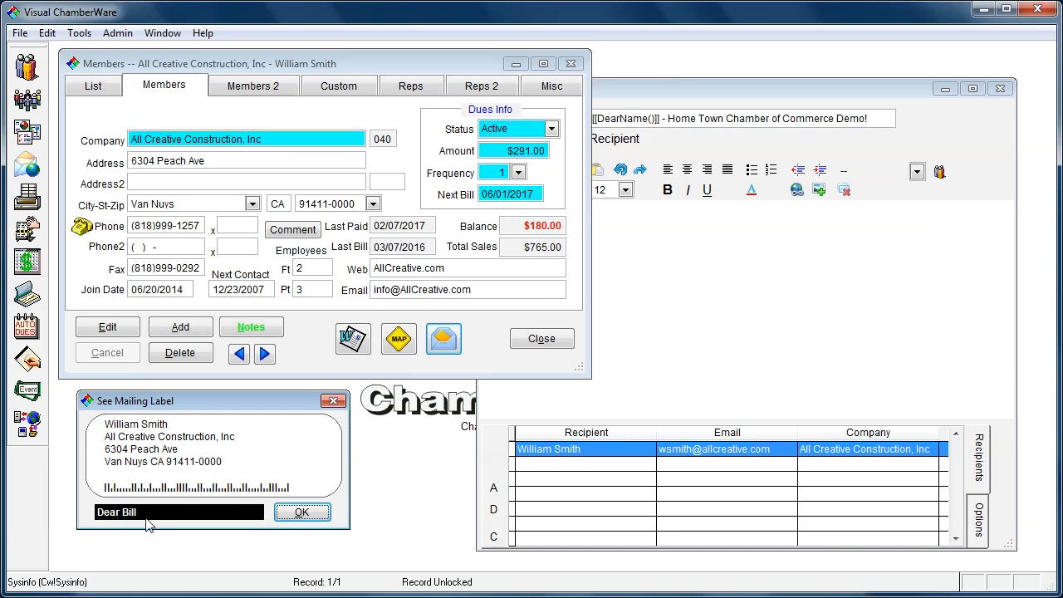
{"action": "left_click", "coordinate": [395, 90]}
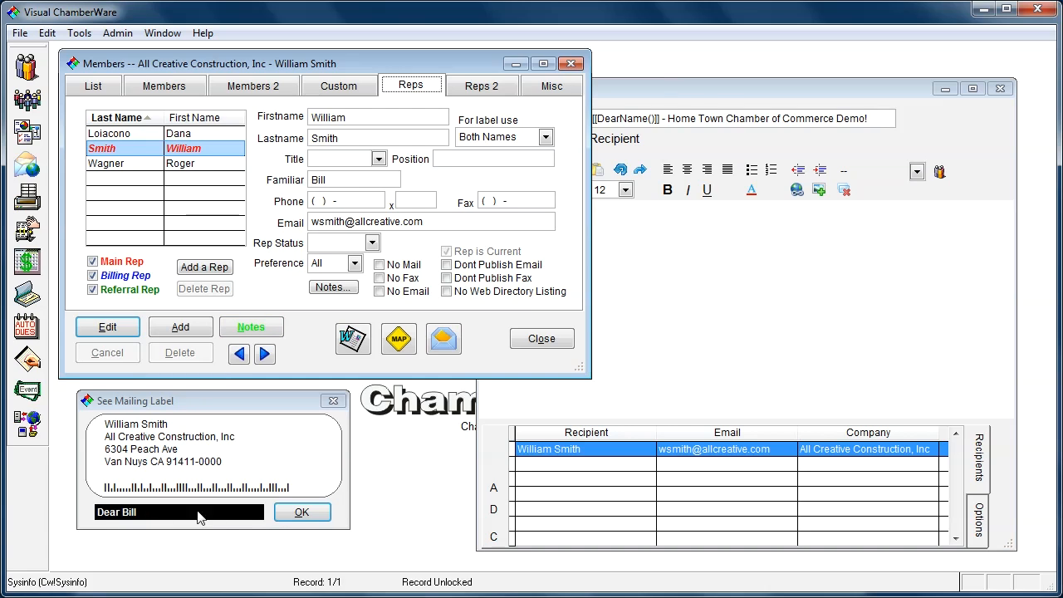
{"action": "left_click", "coordinate": [202, 89]}
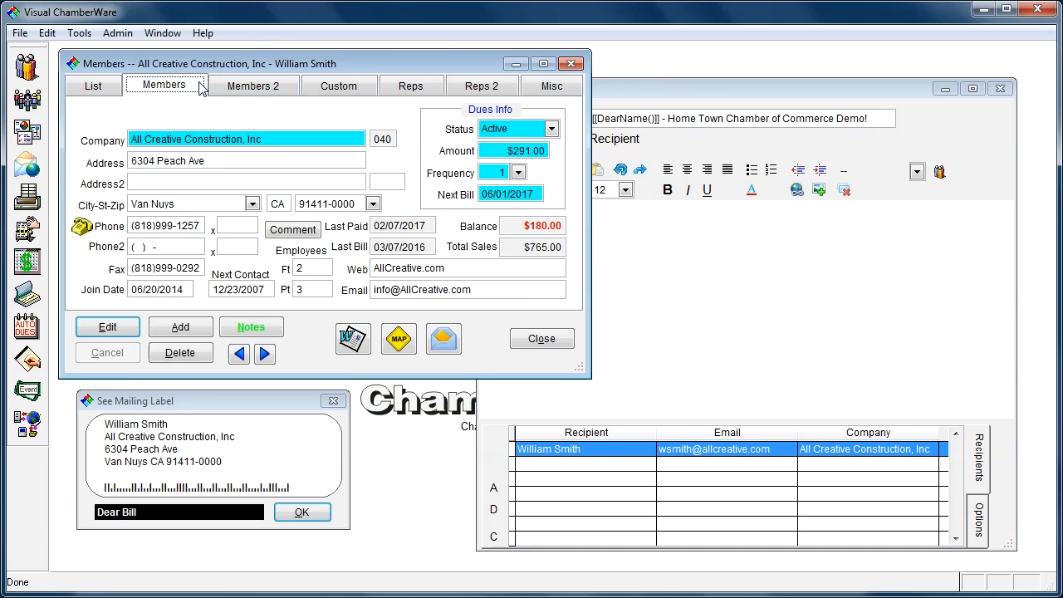
Return to the HTML emailer and look through the font and font size choices for the message body
{"action": "left_click", "coordinate": [658, 97]}
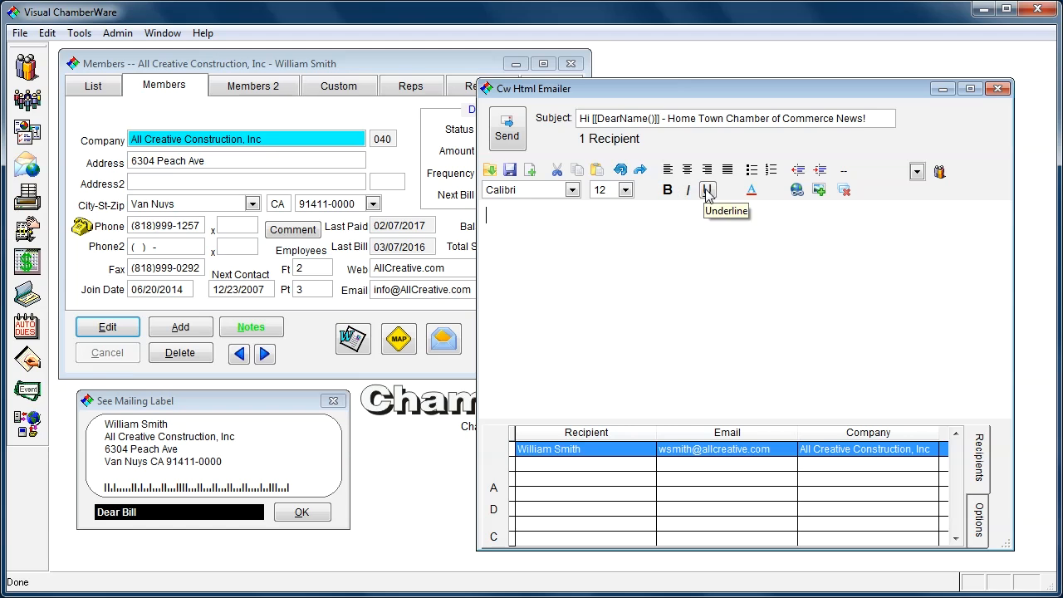
{"action": "left_click", "coordinate": [572, 191]}
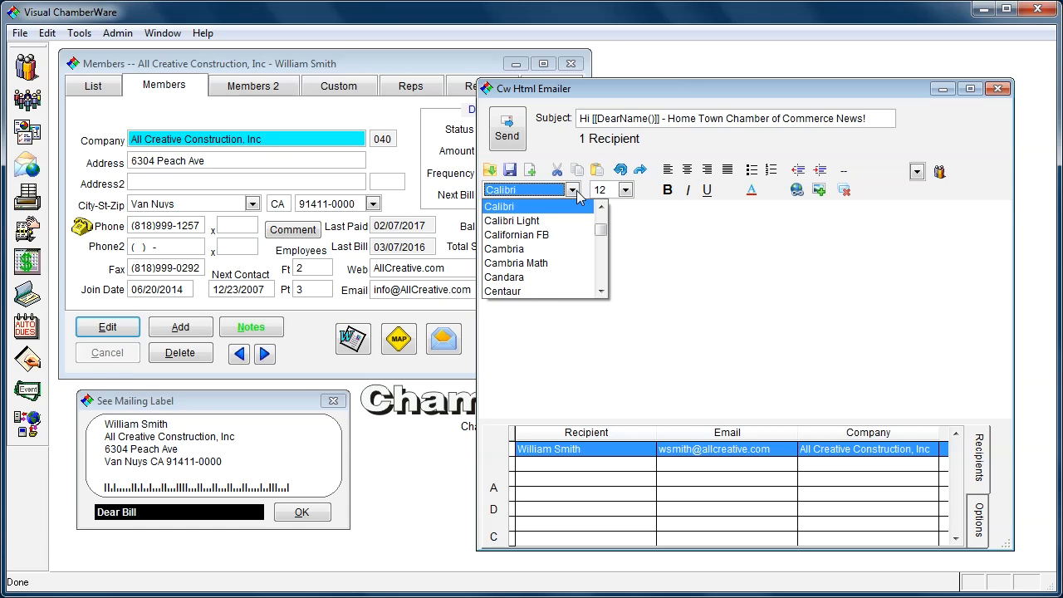
{"action": "left_click", "coordinate": [629, 198]}
{"action": "left_click", "coordinate": [626, 191]}
{"action": "left_click", "coordinate": [686, 224]}
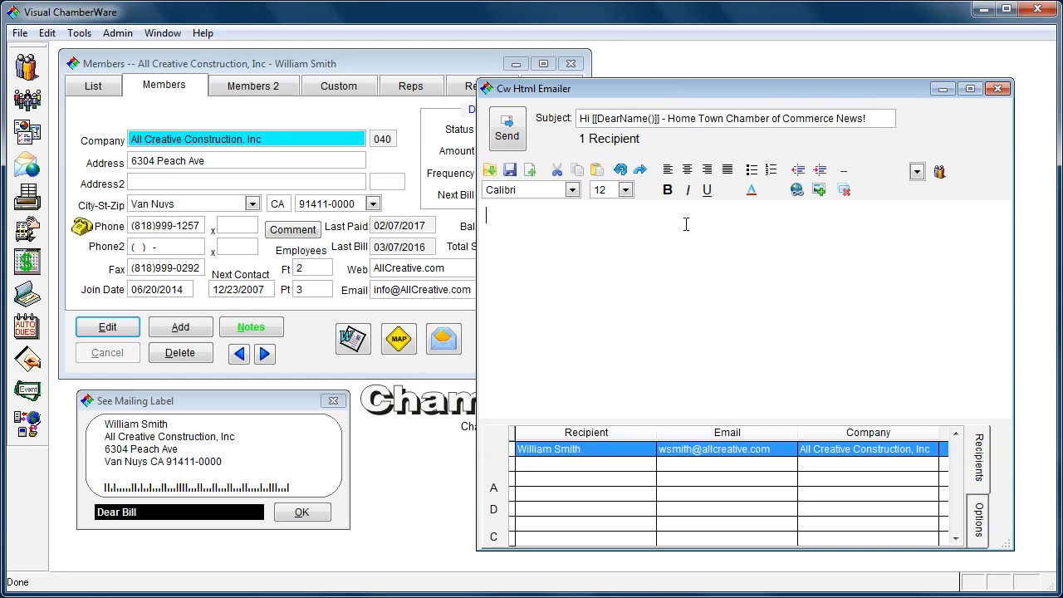
Load the saved message CwDemoText.htm into the email body and send it to the listed recipient
{"action": "left_click", "coordinate": [490, 175]}
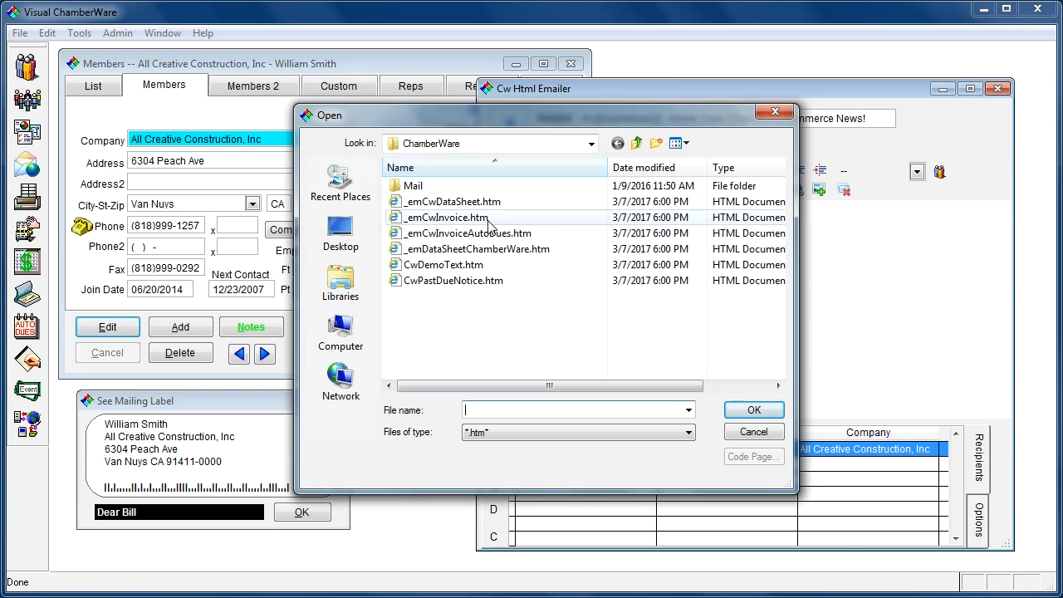
{"action": "double_click", "coordinate": [456, 266]}
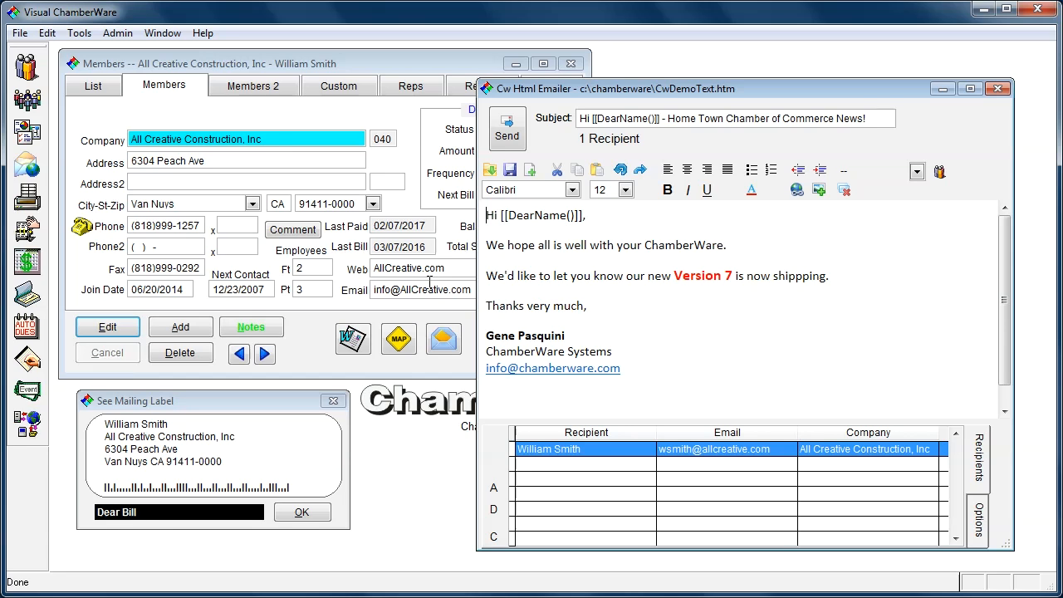
{"action": "left_click_drag", "start_coordinate": [498, 217], "coordinate": [479, 217]}
{"action": "left_click", "coordinate": [683, 367]}
{"action": "left_click", "coordinate": [507, 144]}
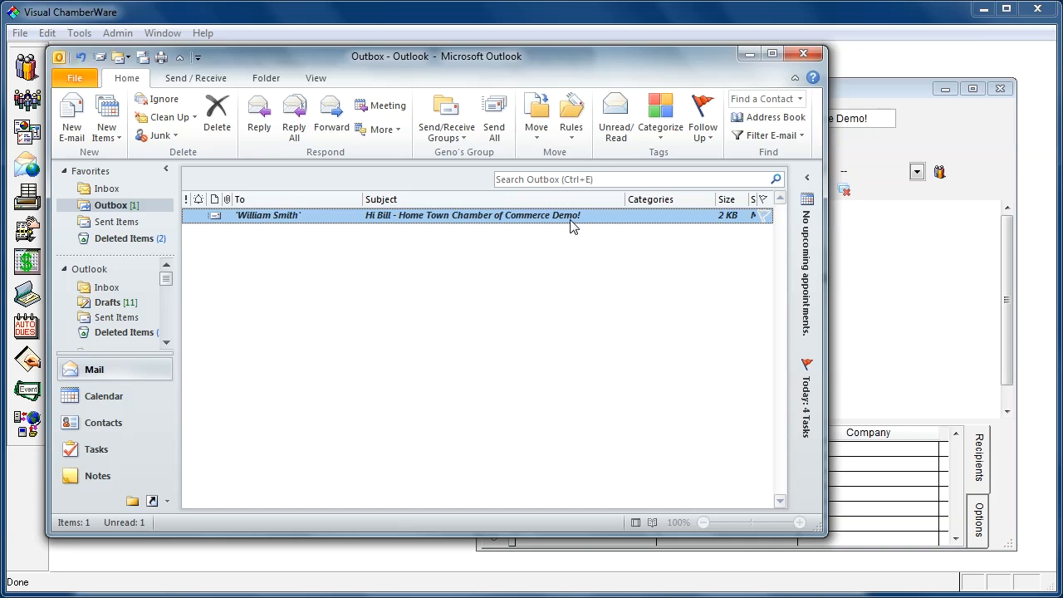
Open the queued message in the Outlook Outbox, examine its merged greeting, and close it
{"action": "double_click", "coordinate": [305, 216]}
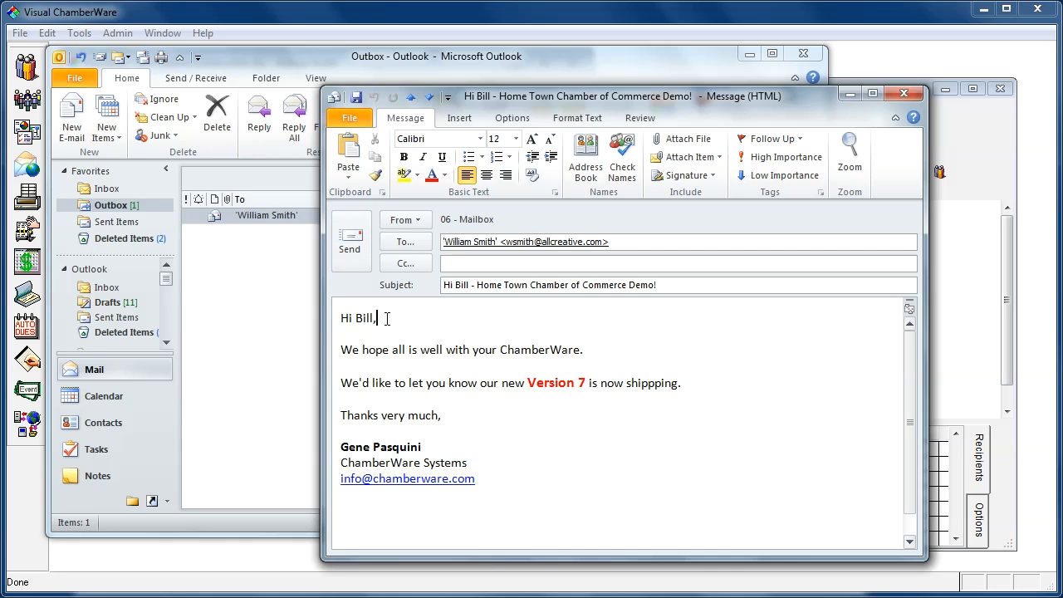
{"action": "left_click_drag", "start_coordinate": [386, 318], "coordinate": [335, 324]}
{"action": "left_click", "coordinate": [430, 322]}
{"action": "left_click", "coordinate": [905, 96]}
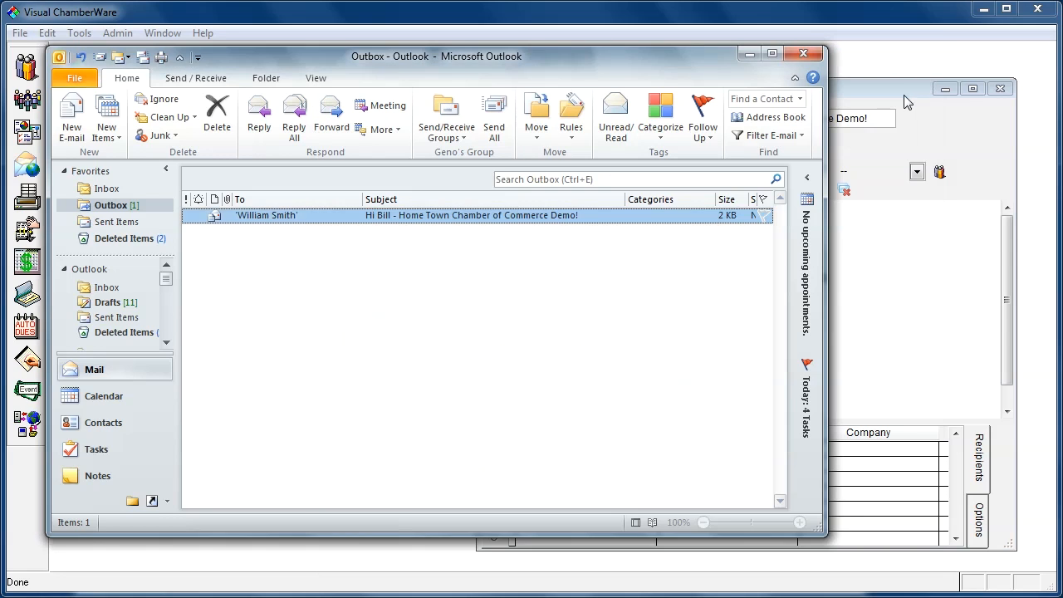
Delete the queued message from the Outlook Outbox and return to the ChamberWare HTML emailer
{"action": "right_click", "coordinate": [302, 219]}
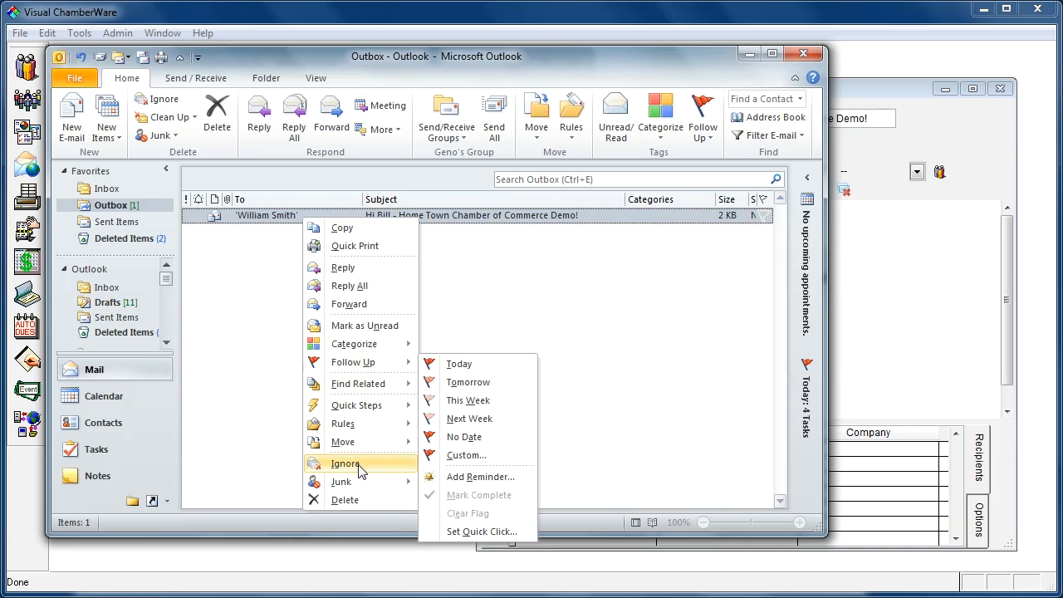
{"action": "left_click", "coordinate": [349, 499]}
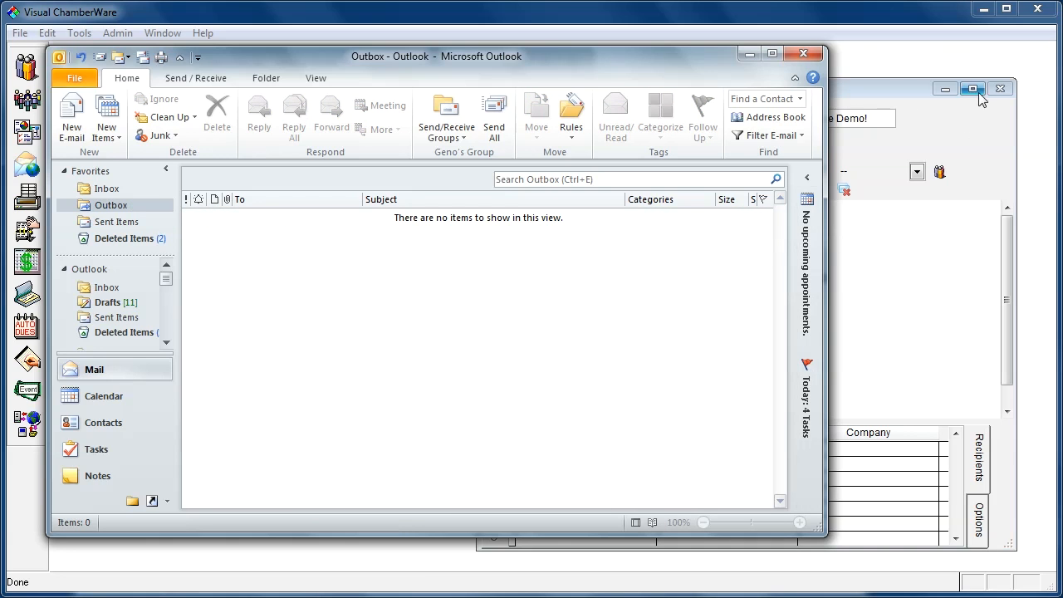
{"action": "left_click", "coordinate": [887, 86]}
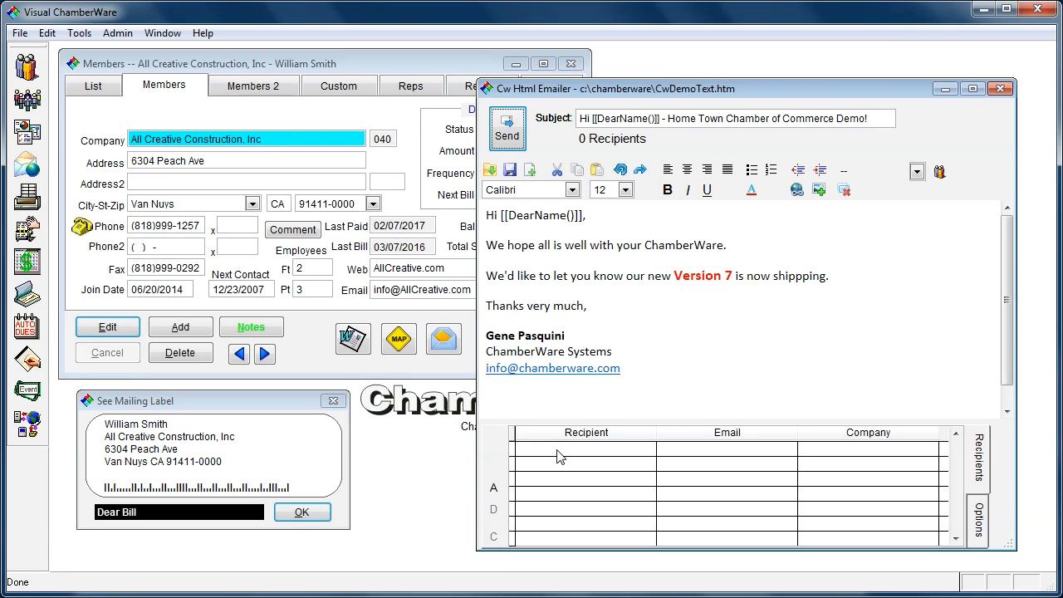
Add all of the member's current reps to the recipients, including the member's company email address
{"action": "left_click", "coordinate": [447, 348], "text": "shift"}
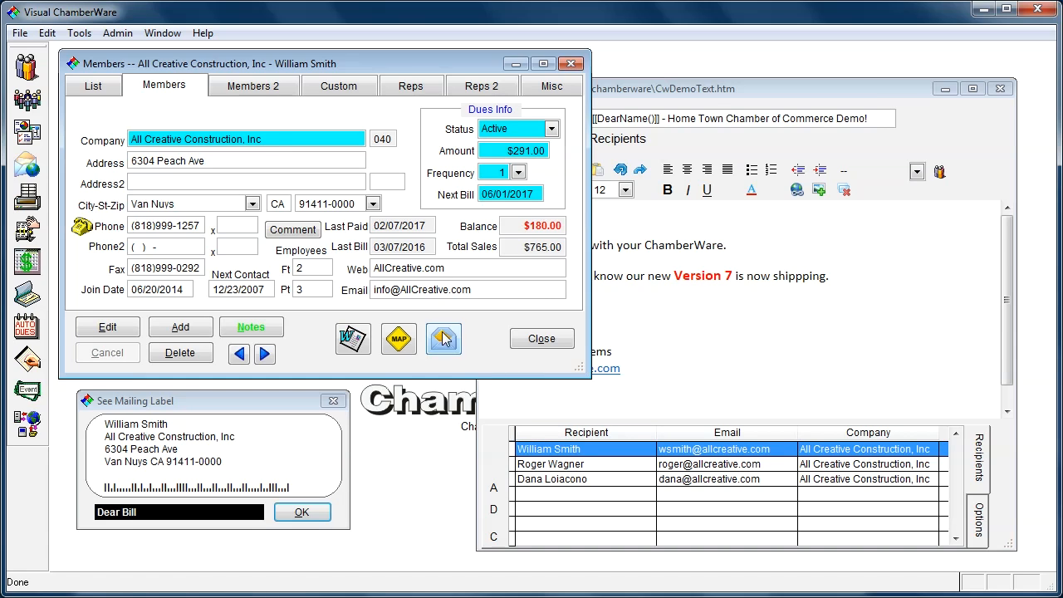
{"action": "left_click_drag", "start_coordinate": [485, 290], "coordinate": [374, 289]}
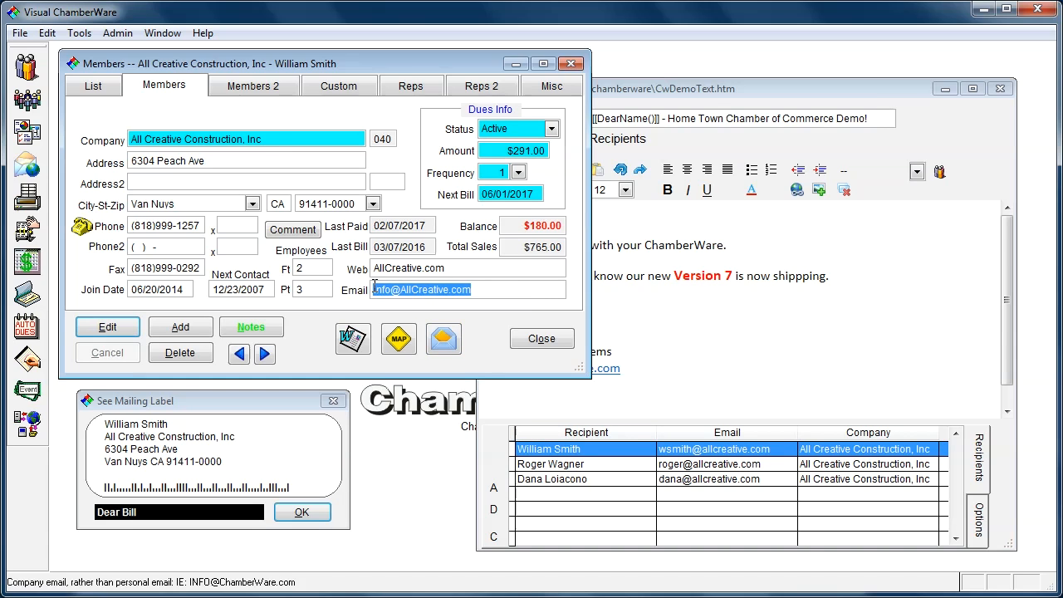
{"action": "left_click", "coordinate": [443, 339]}
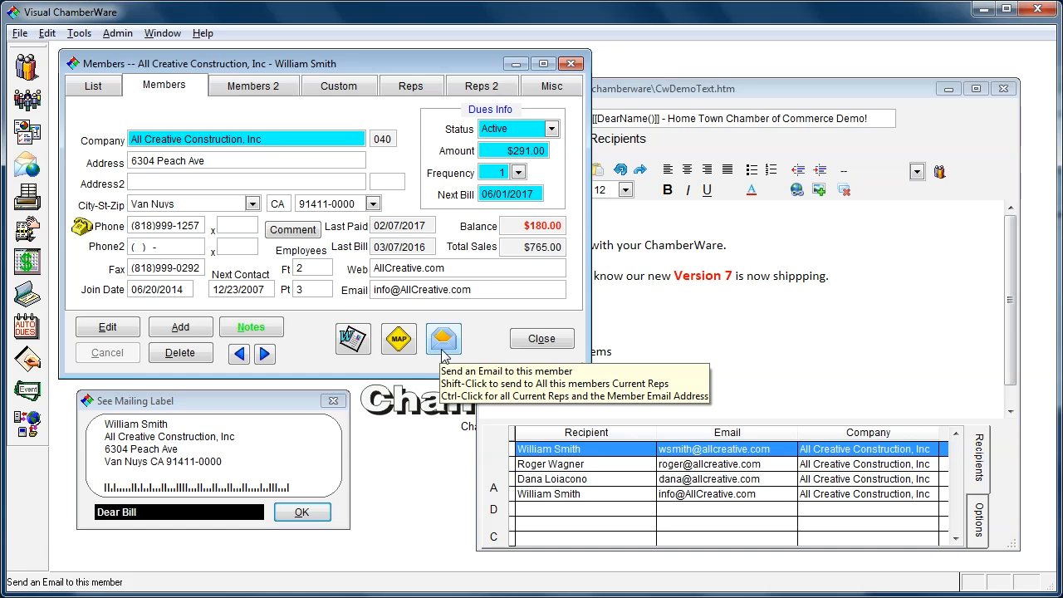
Remove the recipient entry that uses the member's company email address
{"action": "left_click", "coordinate": [546, 495]}
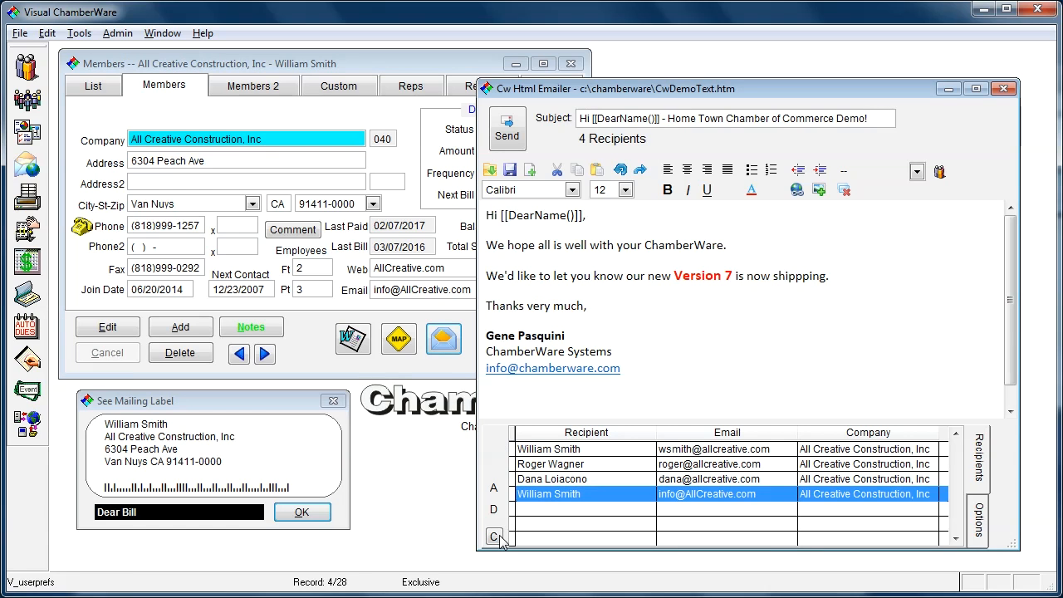
{"action": "right_click", "coordinate": [551, 496]}
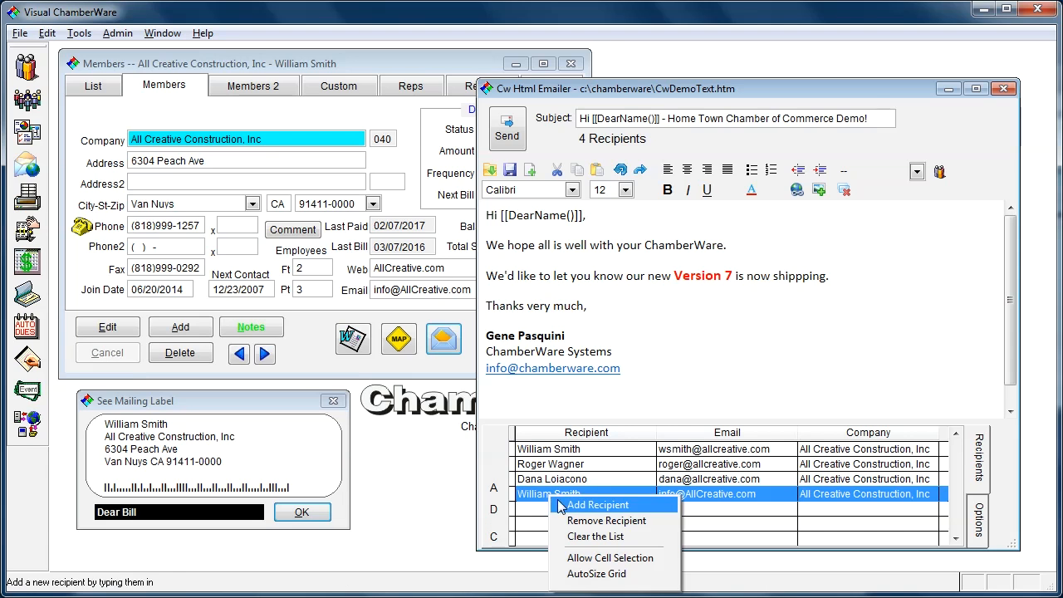
{"action": "left_click", "coordinate": [618, 521]}
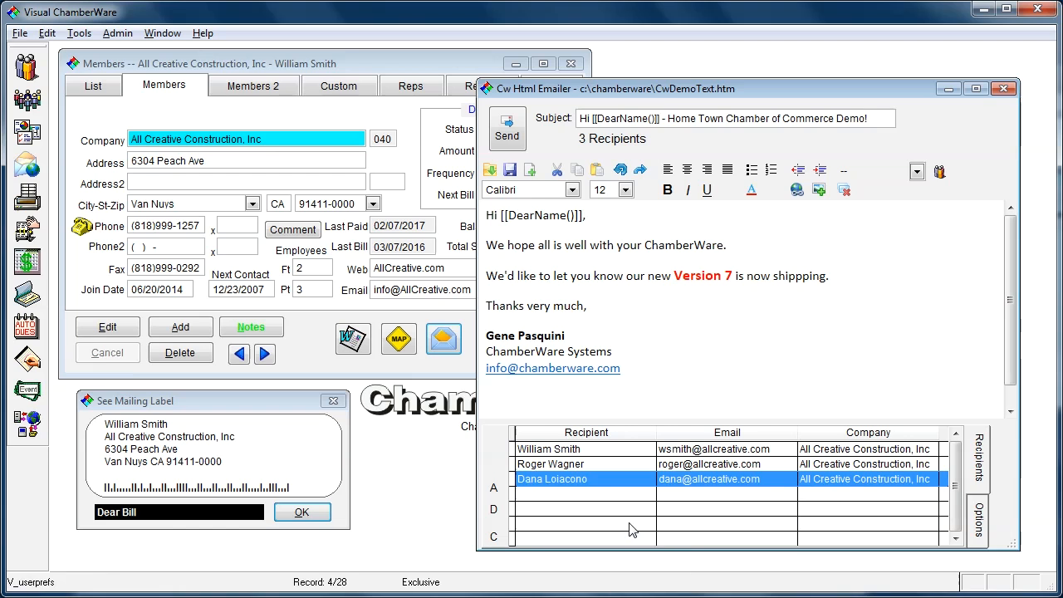
Refill the recipient list with all current reps and the company email, and clear the entire list
{"action": "left_click", "coordinate": [444, 340]}
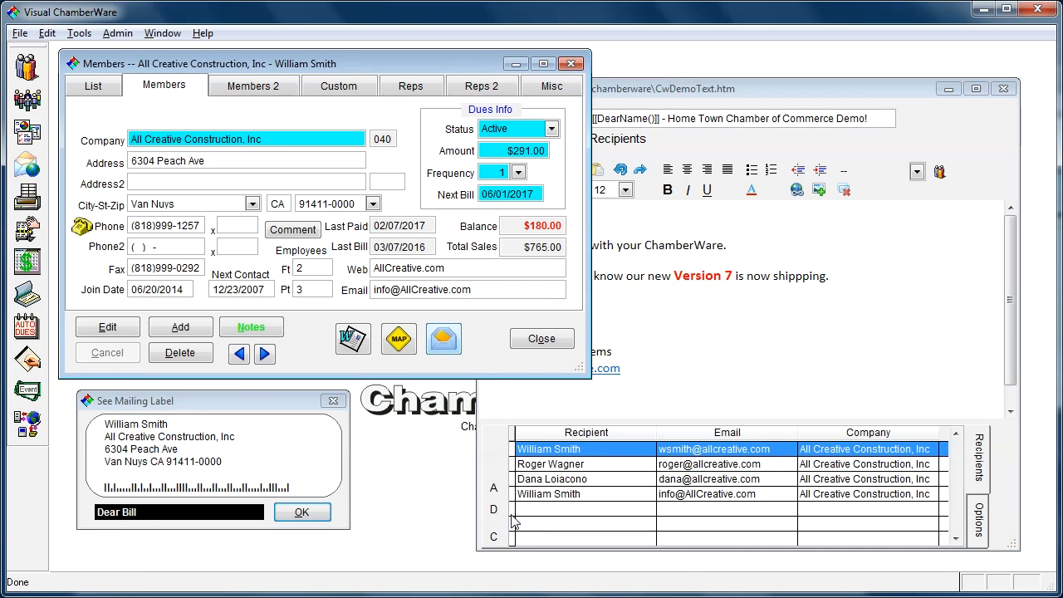
{"action": "left_click", "coordinate": [494, 538]}
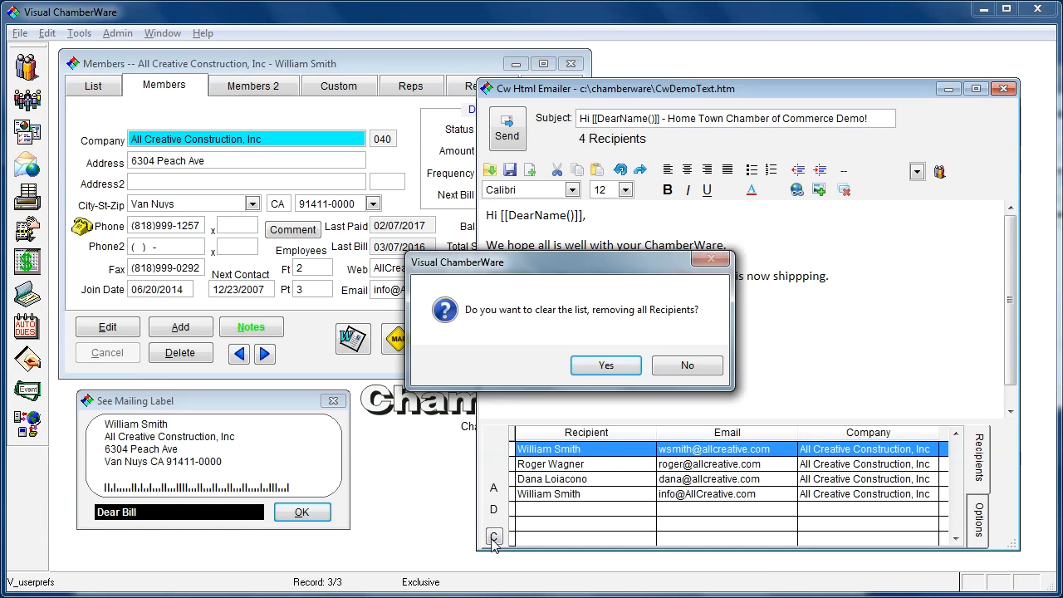
{"action": "left_click", "coordinate": [623, 368]}
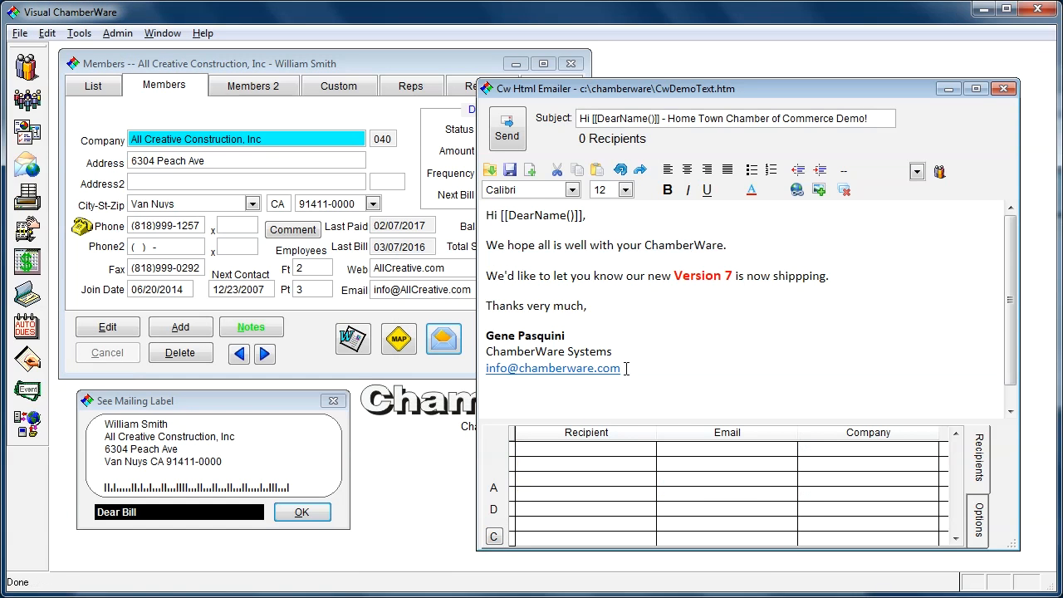
Fill the empty recipient list again with all current reps plus the company email address
{"action": "left_click", "coordinate": [455, 347]}
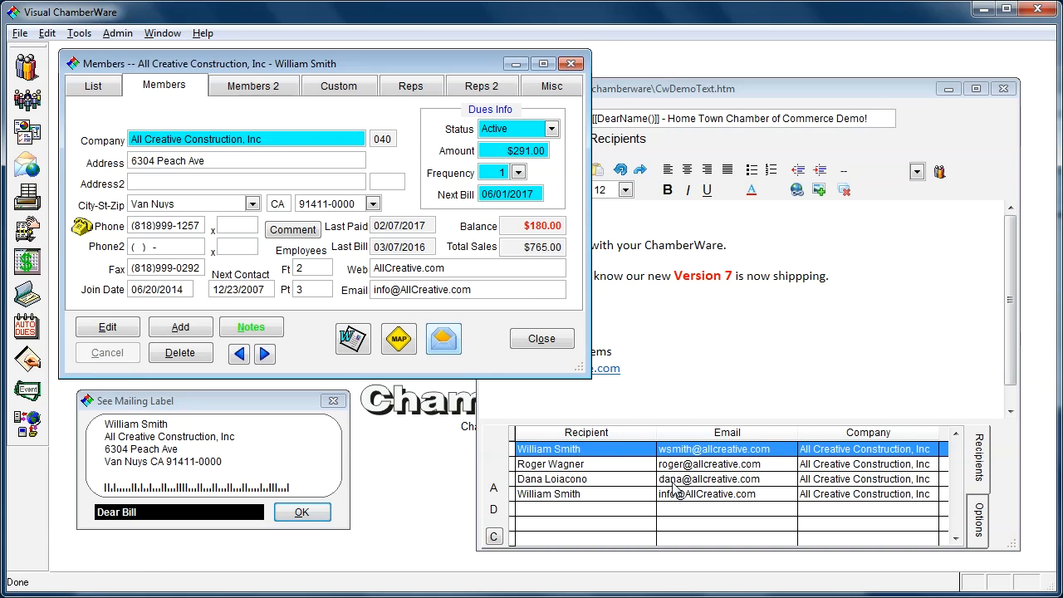
{"action": "left_click", "coordinate": [689, 405]}
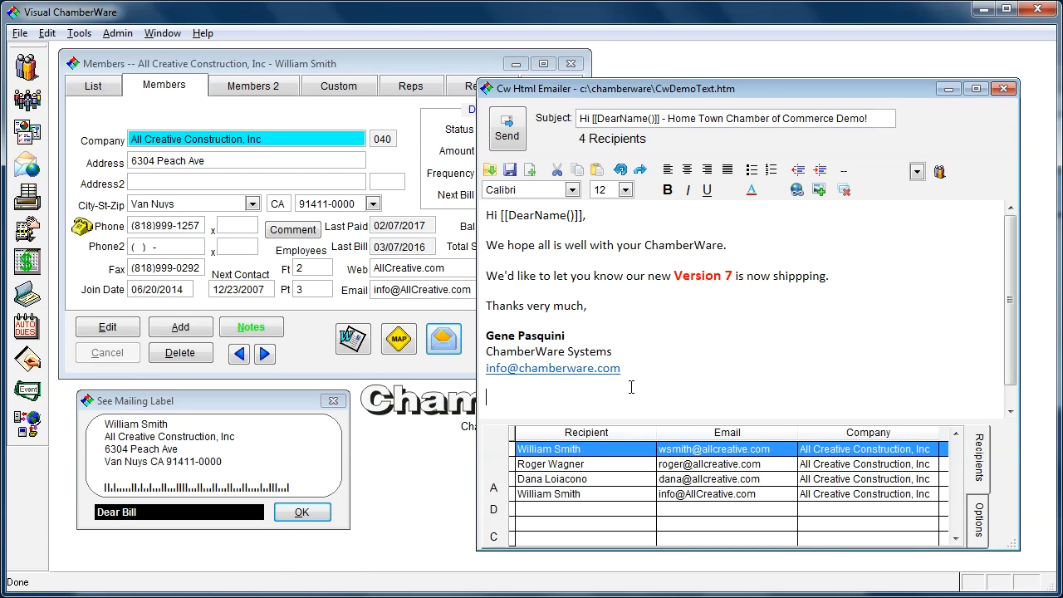
{"action": "left_click", "coordinate": [431, 367]}
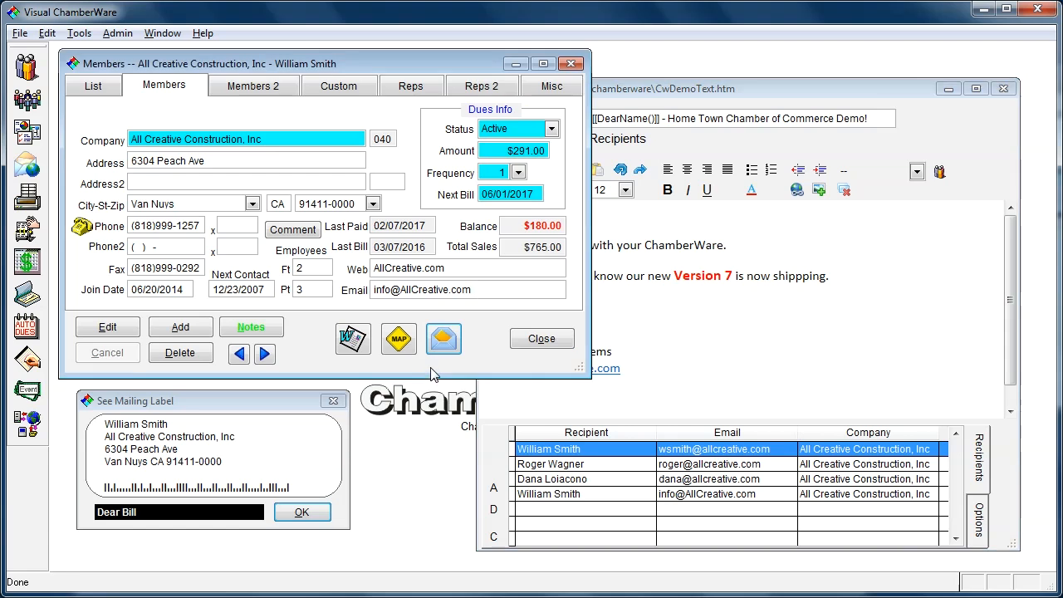
{"action": "left_click", "coordinate": [672, 385]}
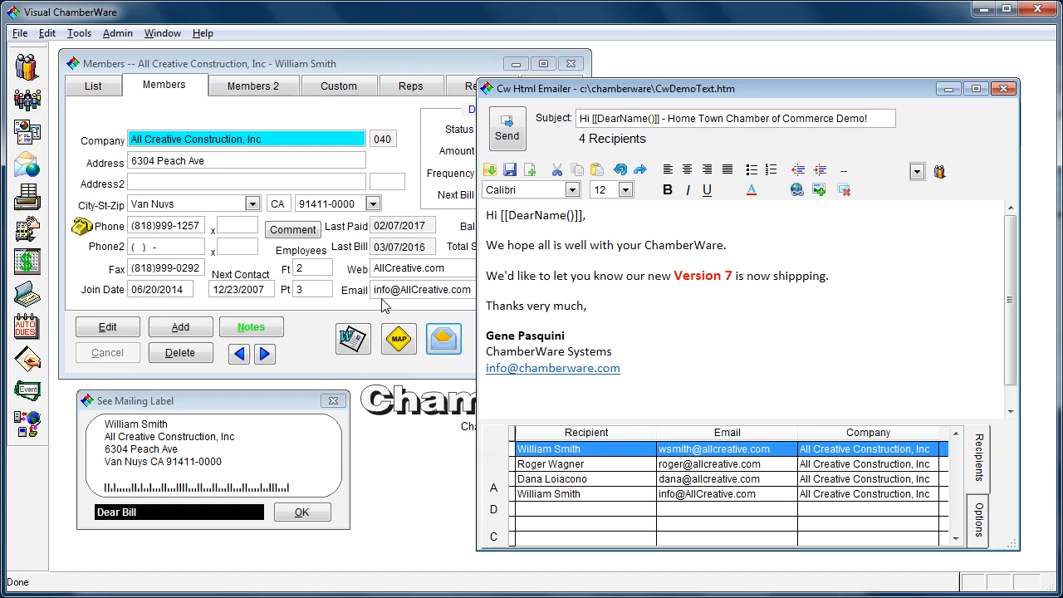
Find the ChamberWare Systems member record, add its contact as another recipient, and close that member window
{"action": "left_click", "coordinate": [27, 66]}
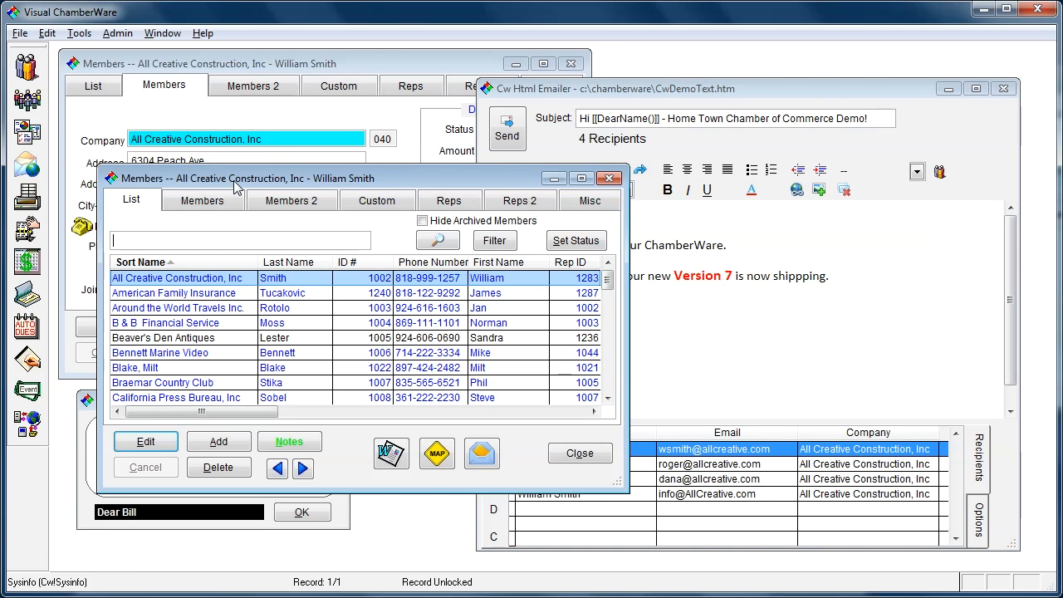
{"action": "type", "text": "chamberware"}
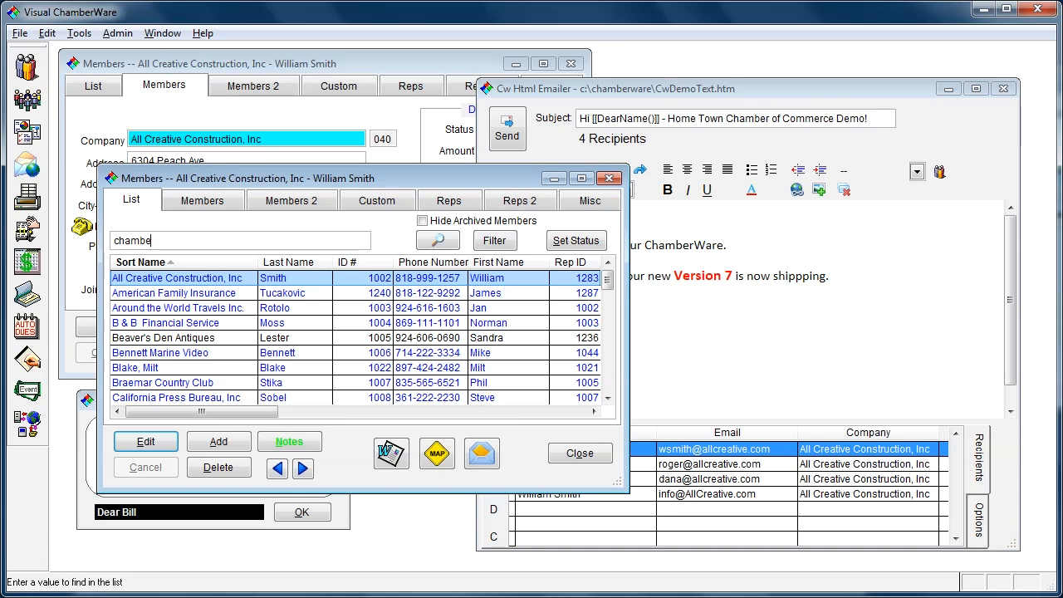
{"action": "key", "text": "Return"}
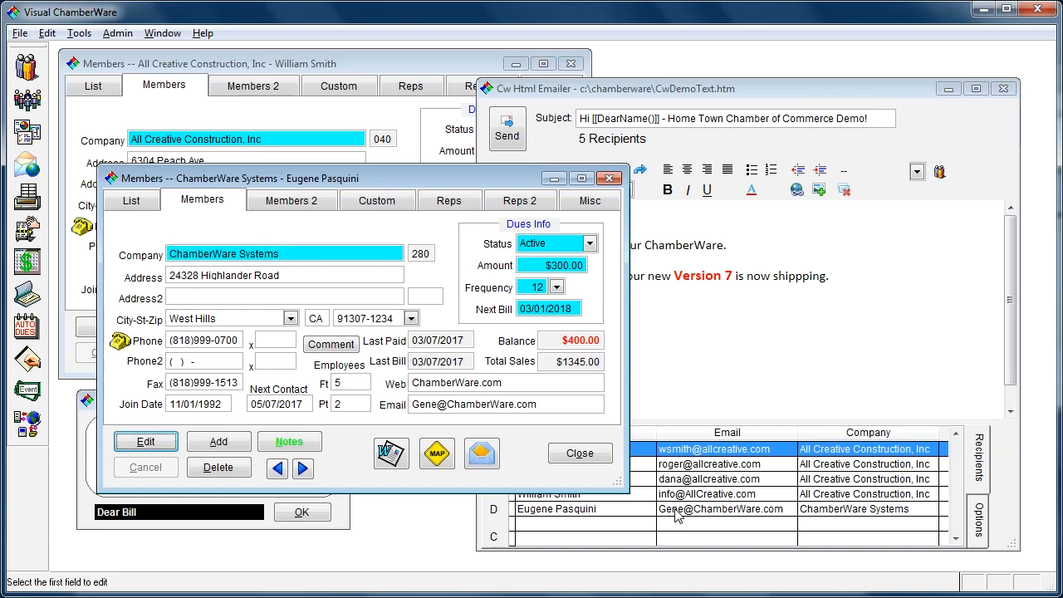
{"action": "left_click", "coordinate": [609, 178]}
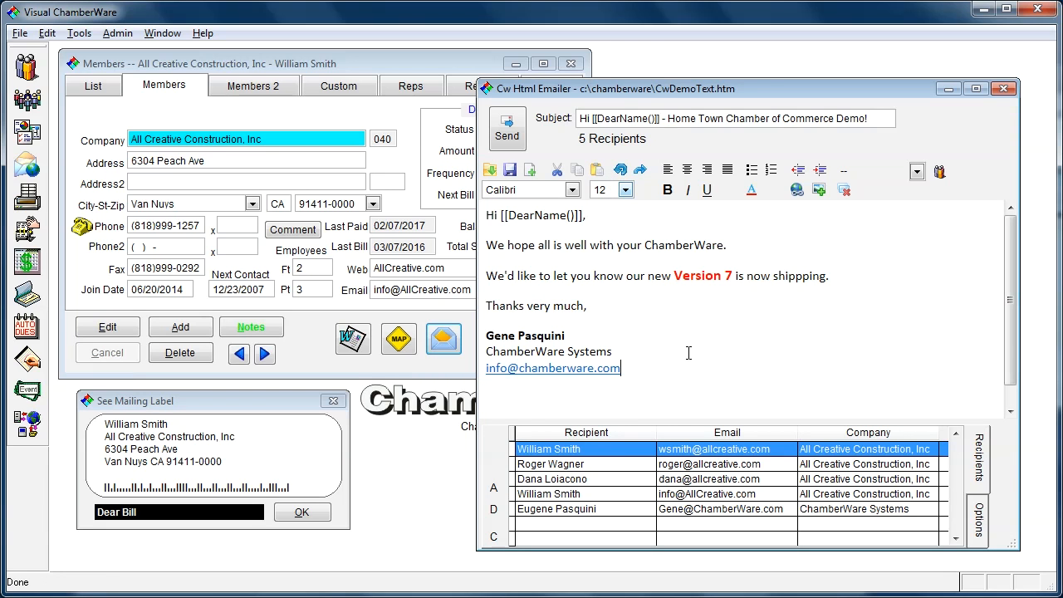
Send the personalized email to all listed recipients and show the emailer's sending options
{"action": "left_click", "coordinate": [501, 120]}
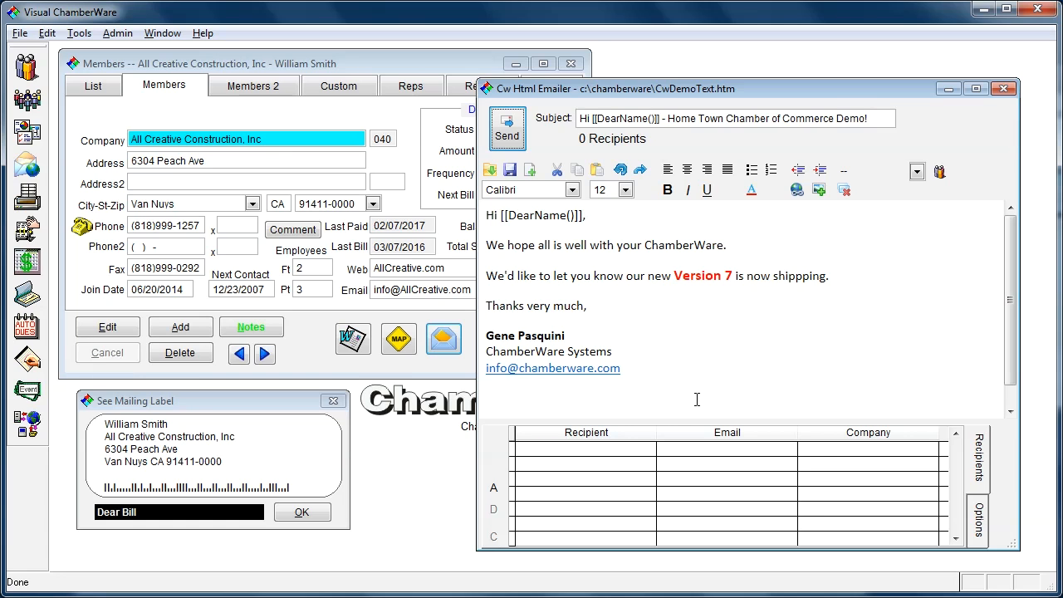
{"action": "left_click", "coordinate": [988, 531]}
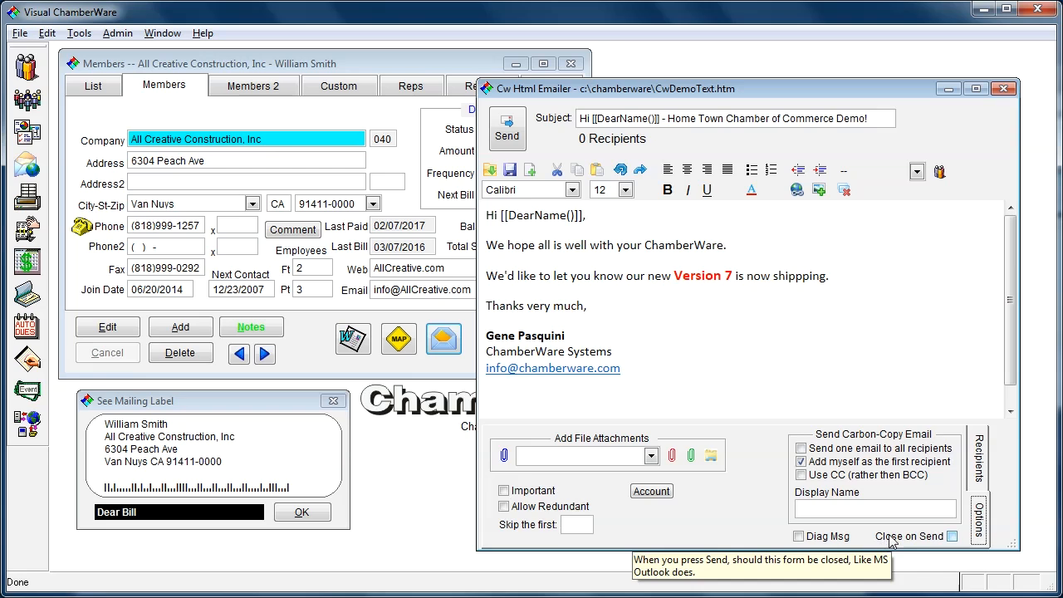
Toggle the Close on Send option and bring back the emailer's recipient list
{"action": "left_click", "coordinate": [953, 538]}
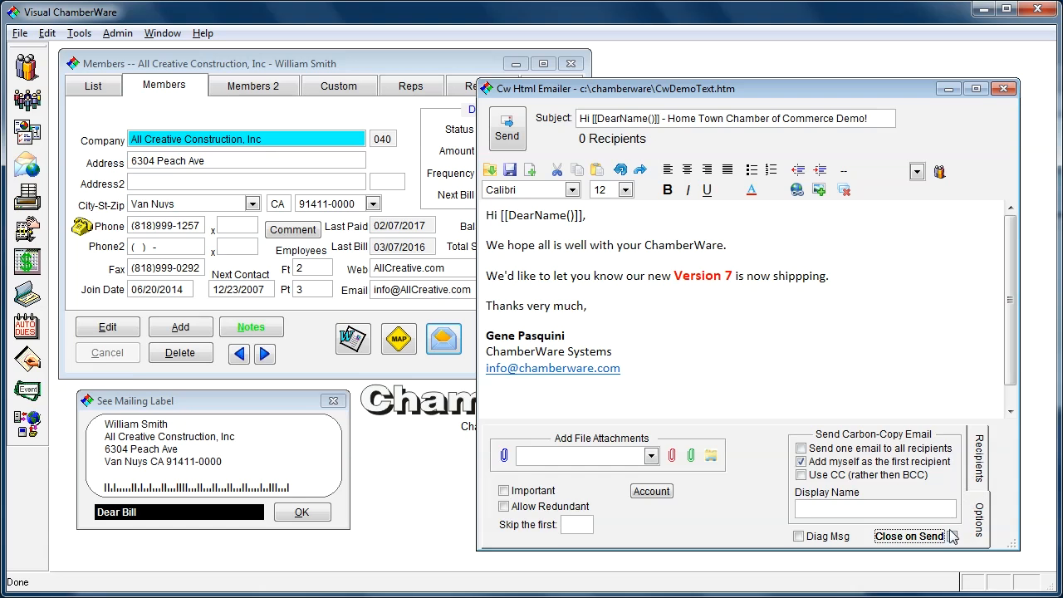
{"action": "left_click", "coordinate": [985, 458]}
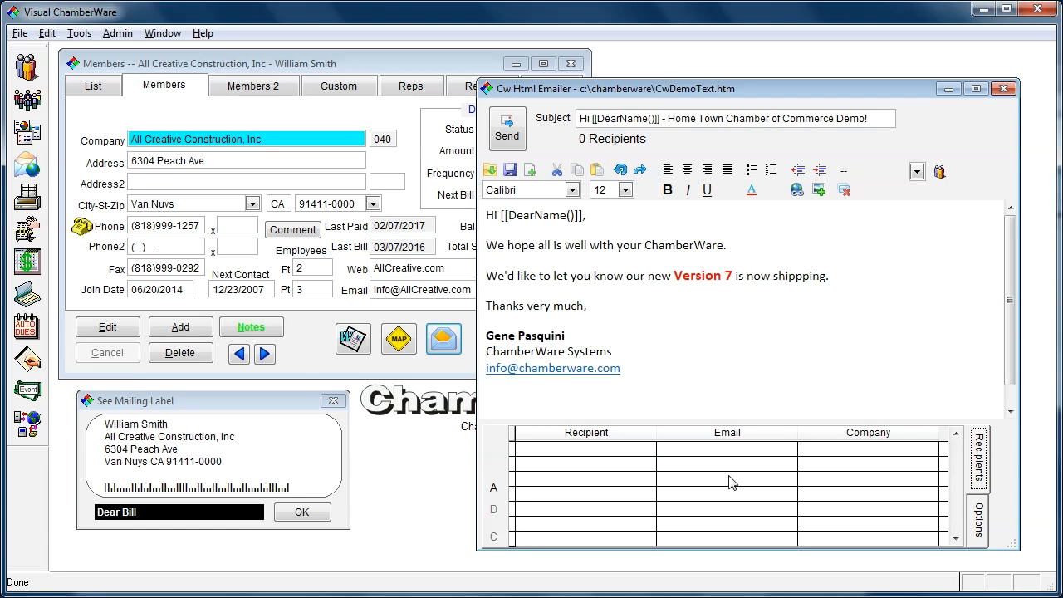
Switch to Outlook and open the first queued Outbox email to check its merged greeting and body, and close it
{"action": "left_click", "coordinate": [435, 594]}
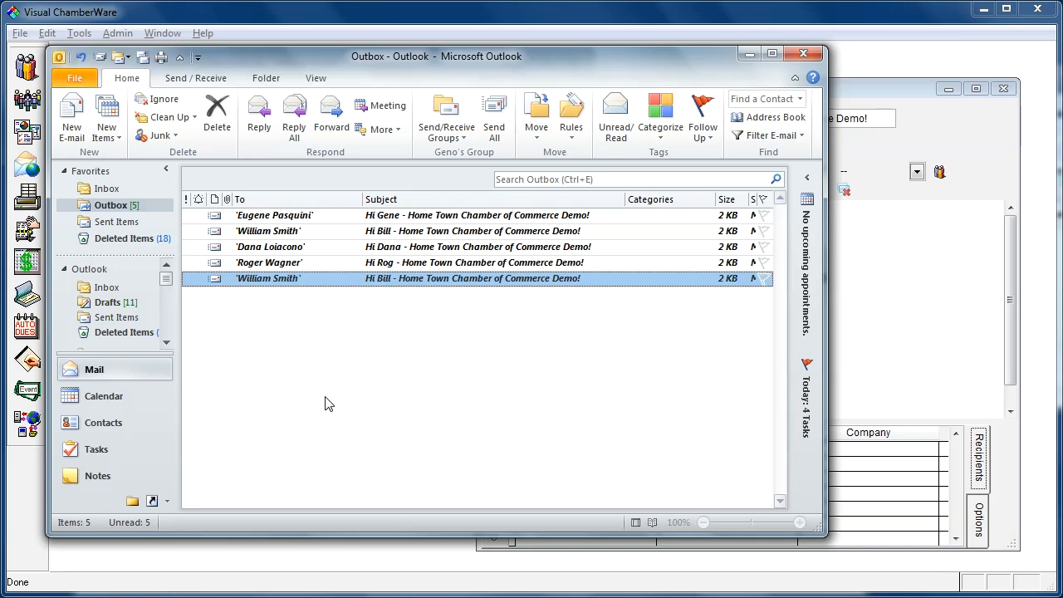
{"action": "double_click", "coordinate": [306, 219]}
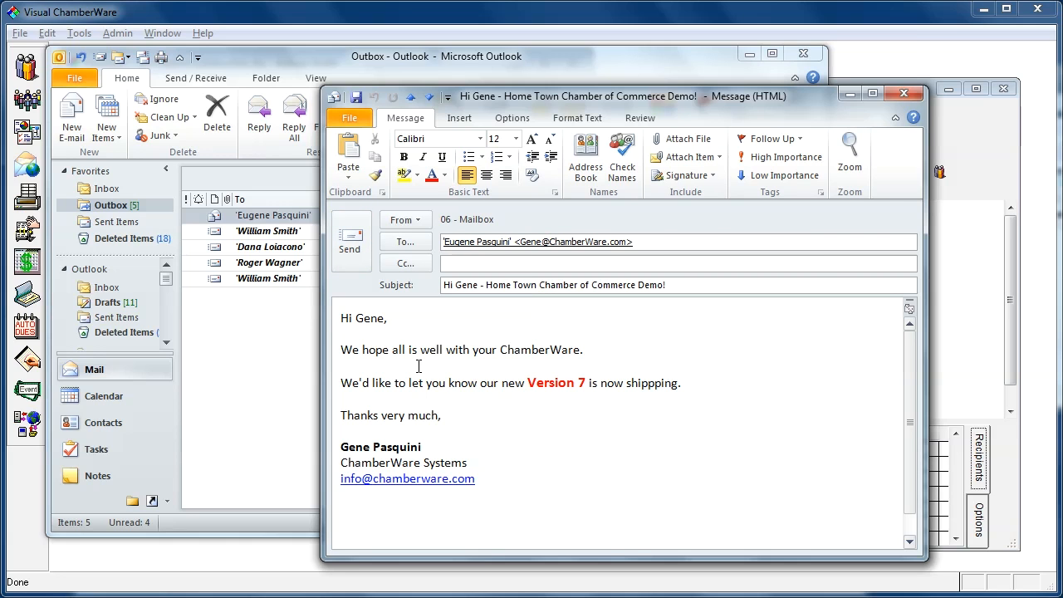
{"action": "key", "text": "Escape"}
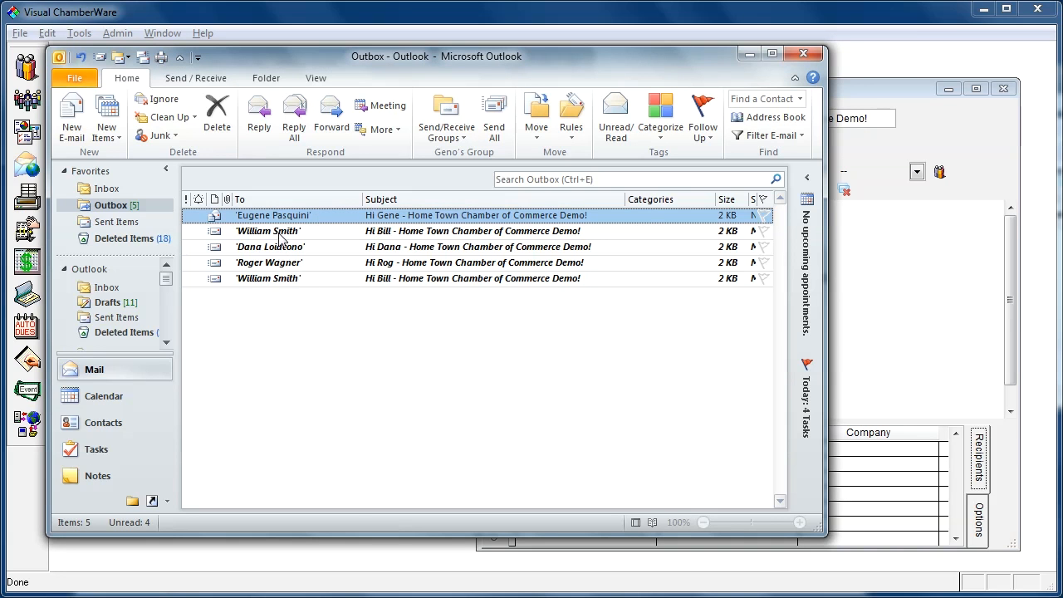
Delete all the queued demo emails from the Outlook Outbox
{"action": "left_click", "coordinate": [307, 232]}
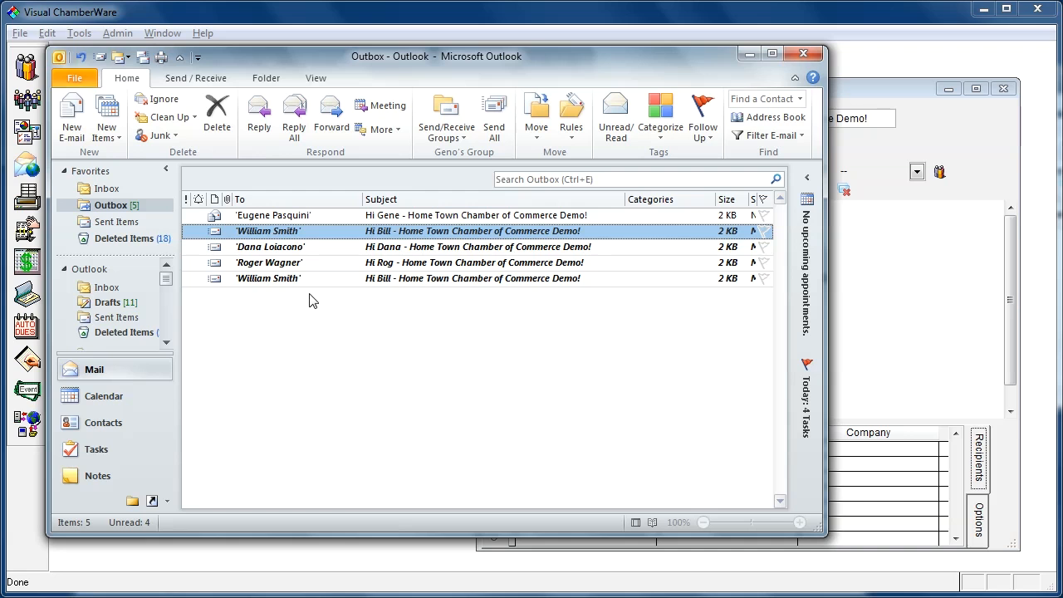
{"action": "key", "text": "ctrl+a"}
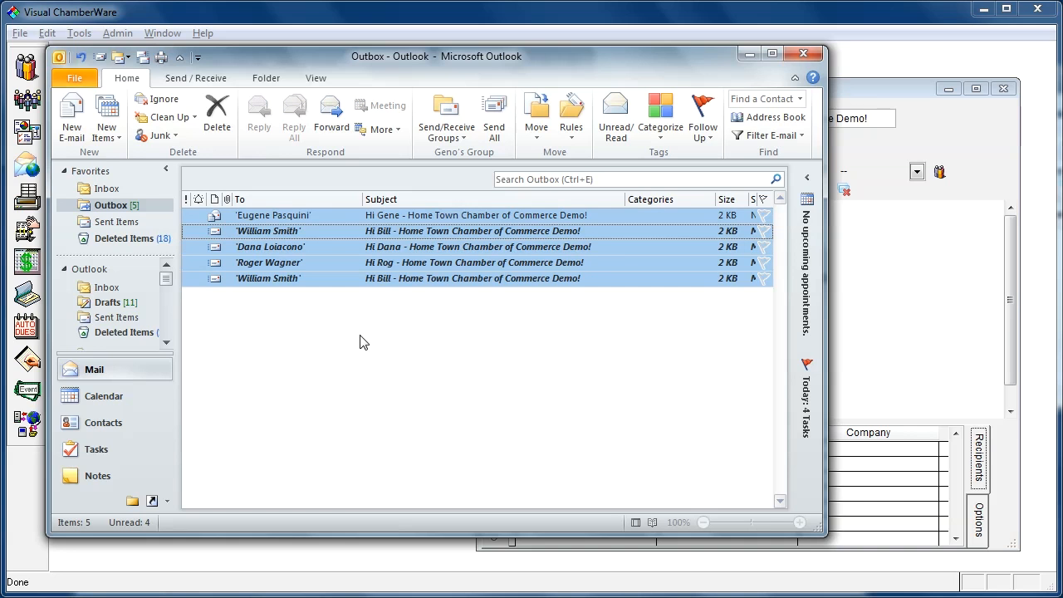
{"action": "key", "text": "Delete"}
Switch back to Visual ChamberWare, close the current emailer, and open a fresh one from the All Creative Construction member record
{"action": "left_click", "coordinate": [936, 336]}
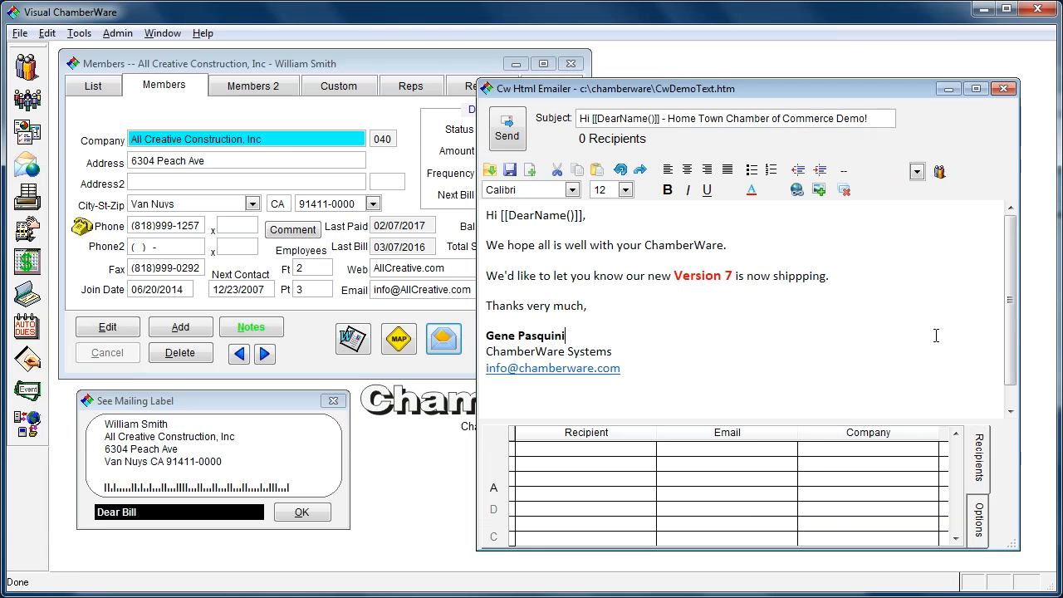
{"action": "left_click", "coordinate": [1004, 88]}
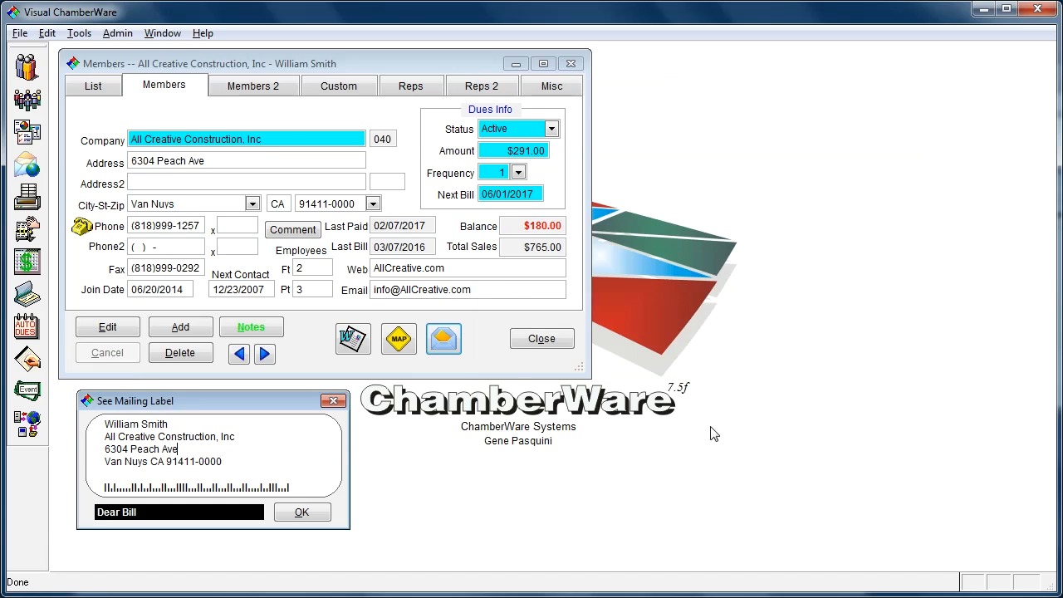
{"action": "left_click", "coordinate": [437, 332]}
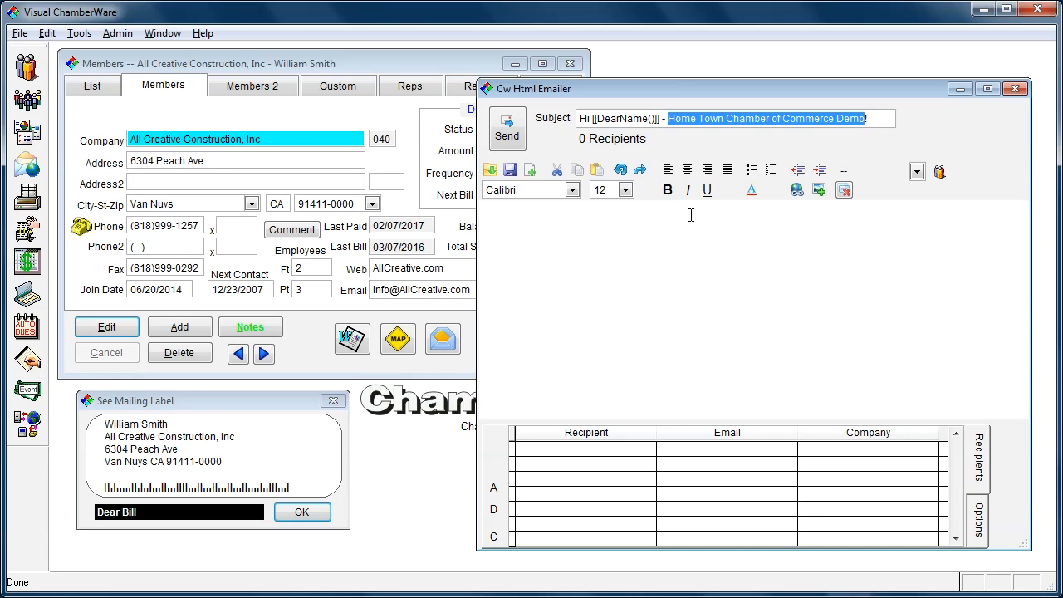
Examine the emailer's file attachment and carbon-copy options, return to the recipient list, and close the emailer
{"action": "left_click", "coordinate": [983, 514]}
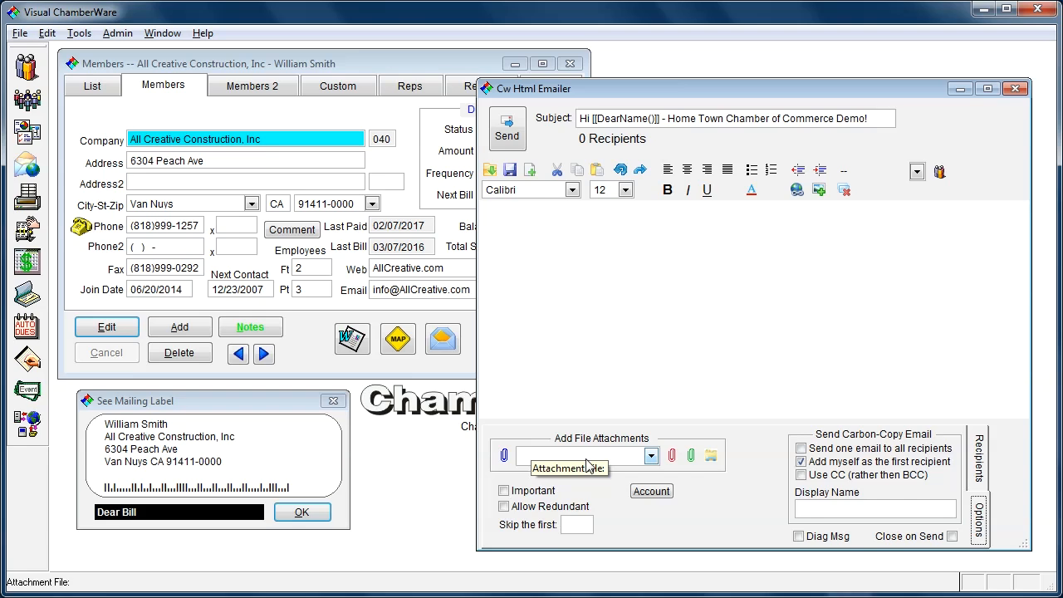
{"action": "left_click", "coordinate": [693, 464]}
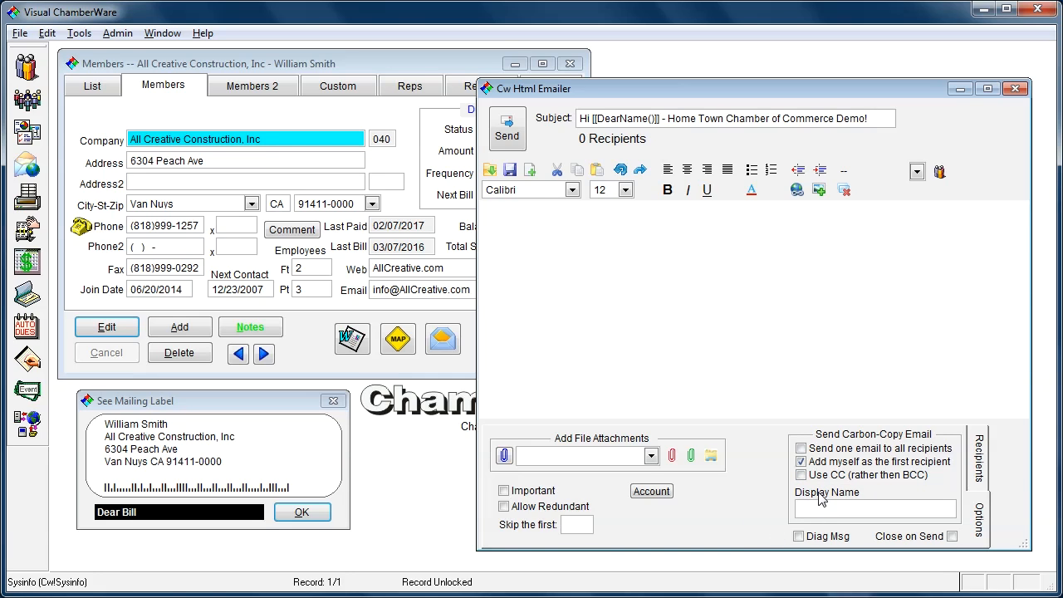
{"action": "left_click", "coordinate": [980, 457]}
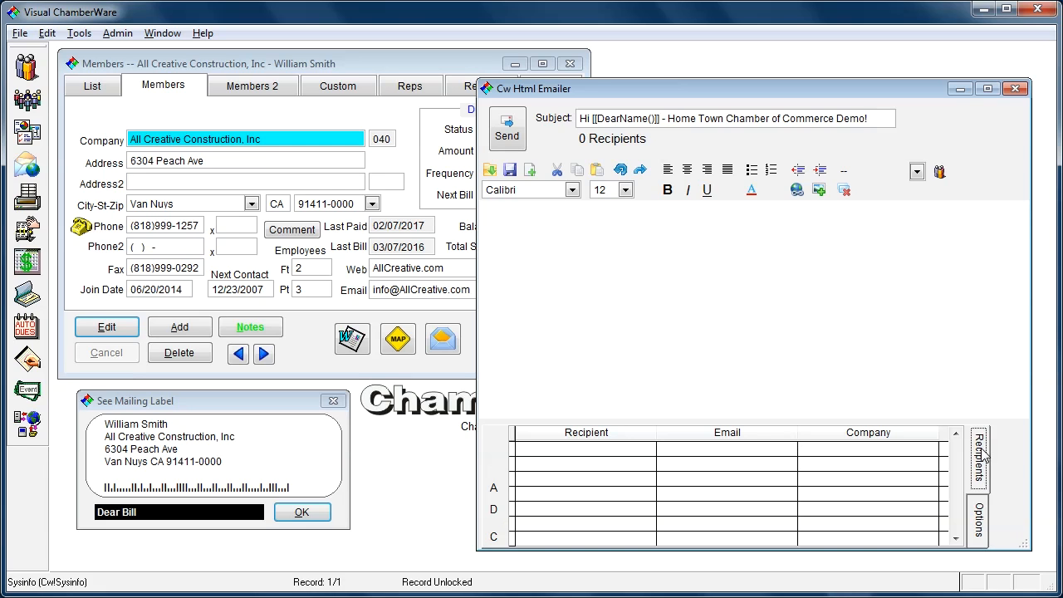
{"action": "left_click", "coordinate": [1017, 89]}
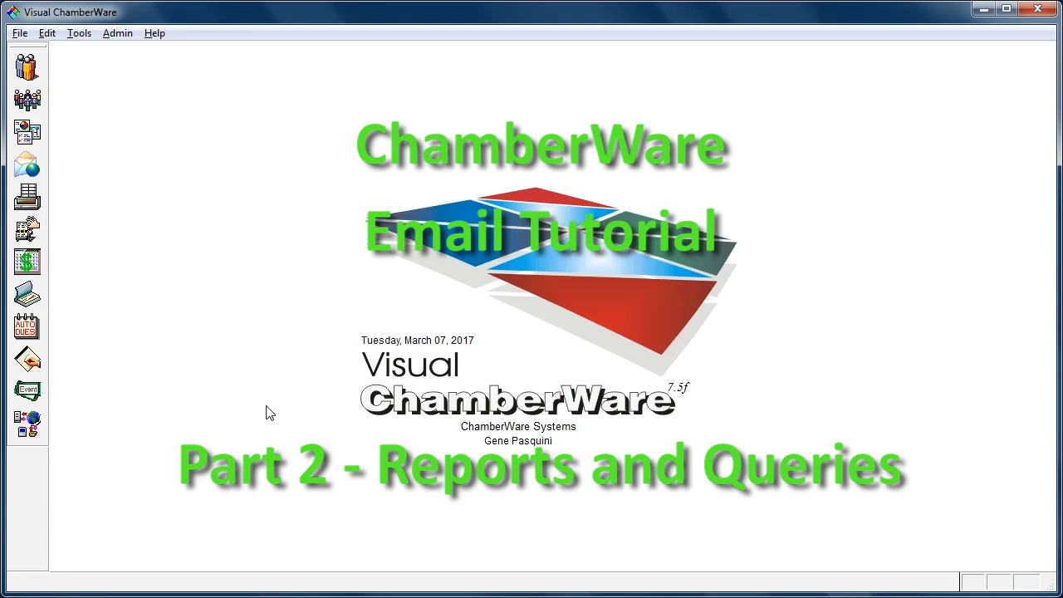